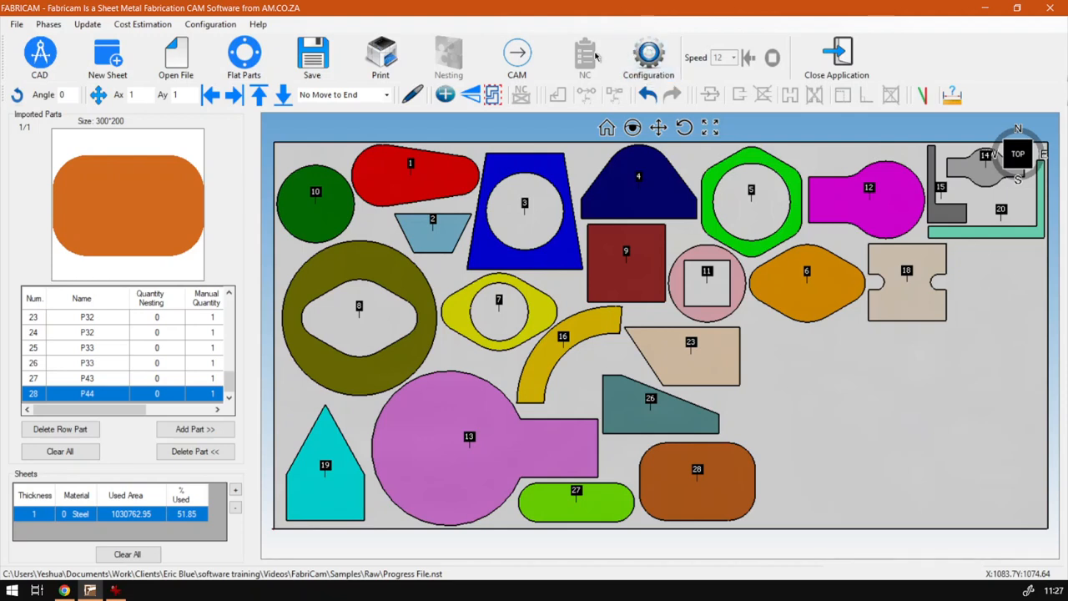
# Step: Create flat part P46 with X and Y set to 200 mm, then preview its outline and return to its dimensions
pyautogui.click(245, 57)
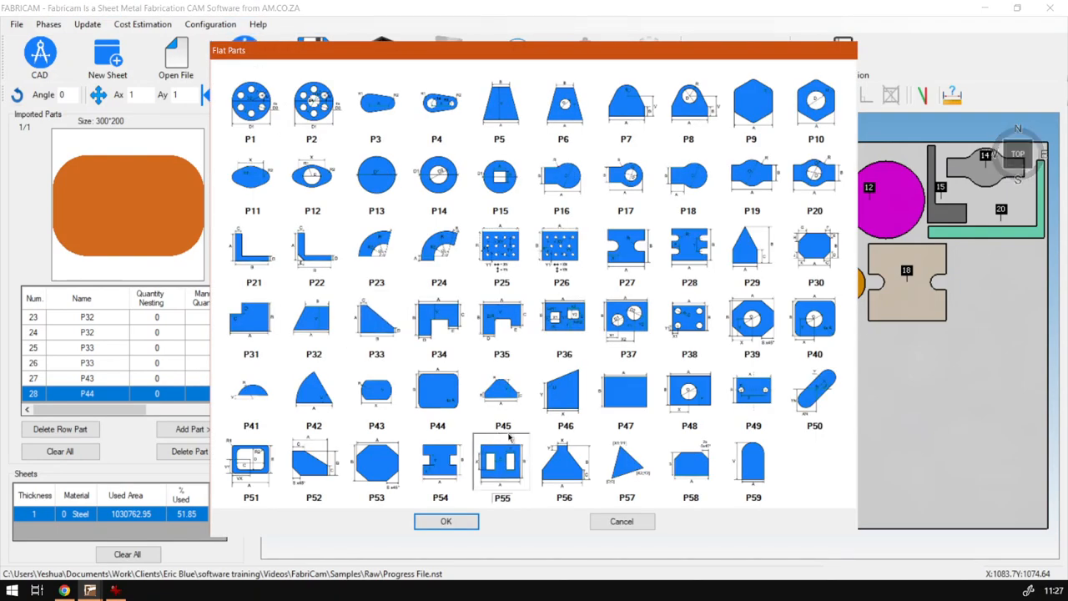
pyautogui.click(565, 401)
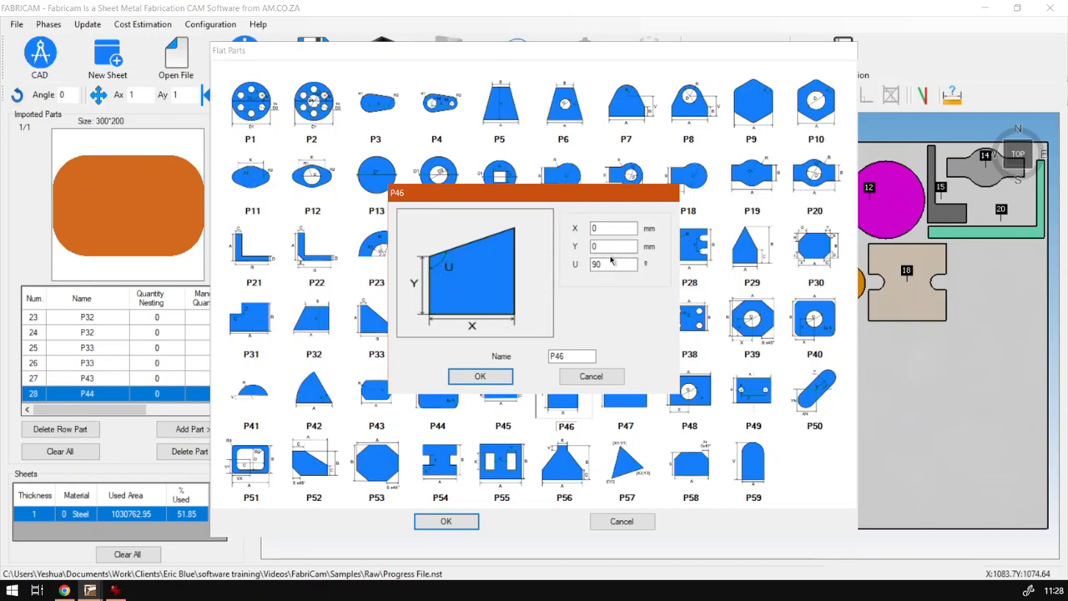
pyautogui.click(613, 229)
pyautogui.write('200')
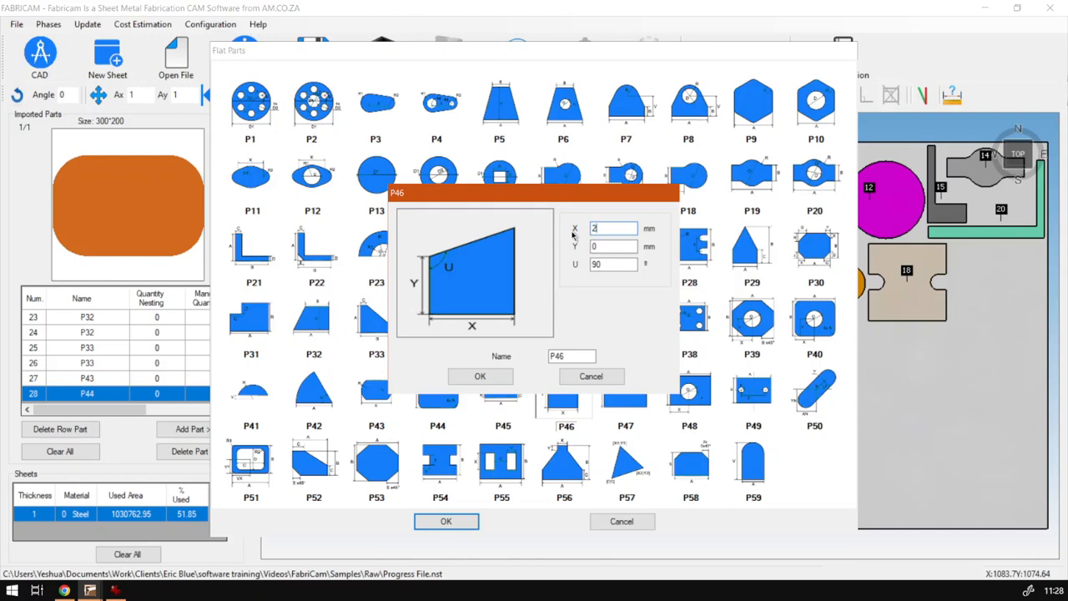
pyautogui.press('Tab')
pyautogui.click(481, 377)
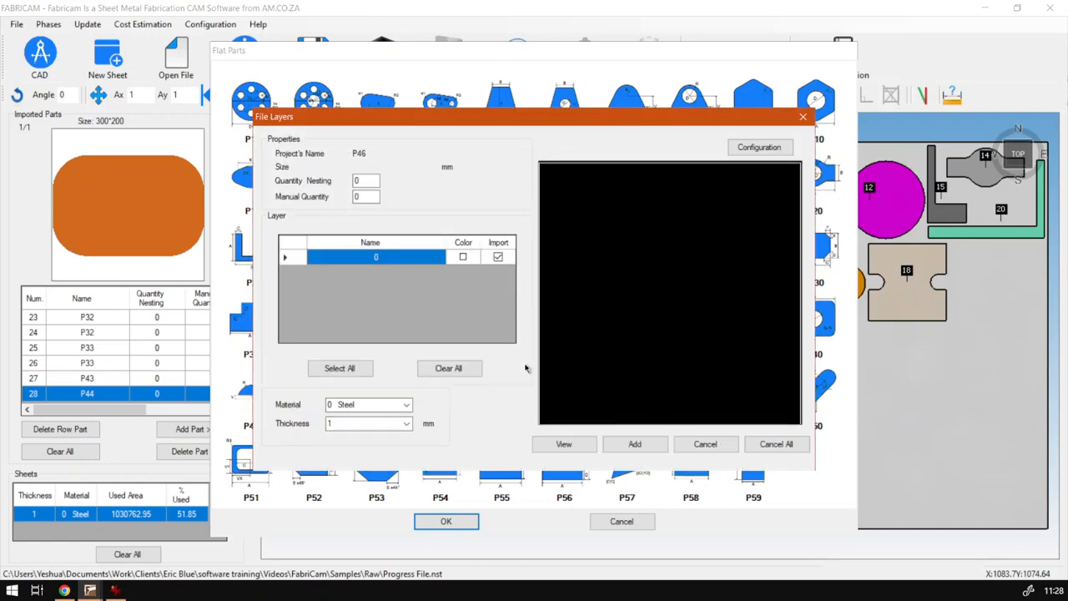
pyautogui.click(705, 444)
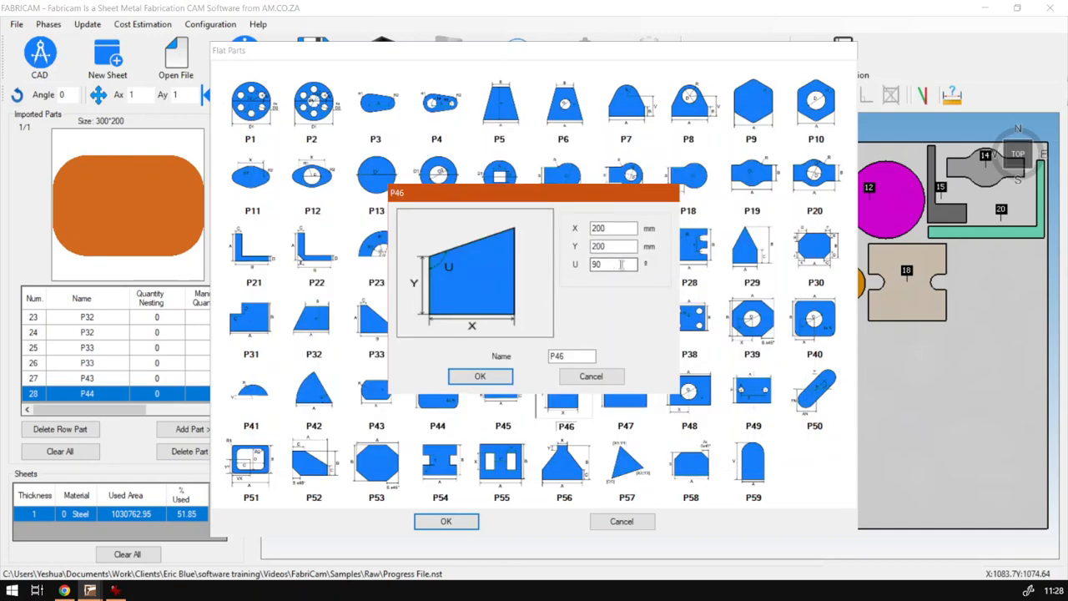
# Step: Try angle U at 45 degrees for P46 and preview the outline without adding the part
pyautogui.moveTo(621, 264); pyautogui.dragTo(582, 264)
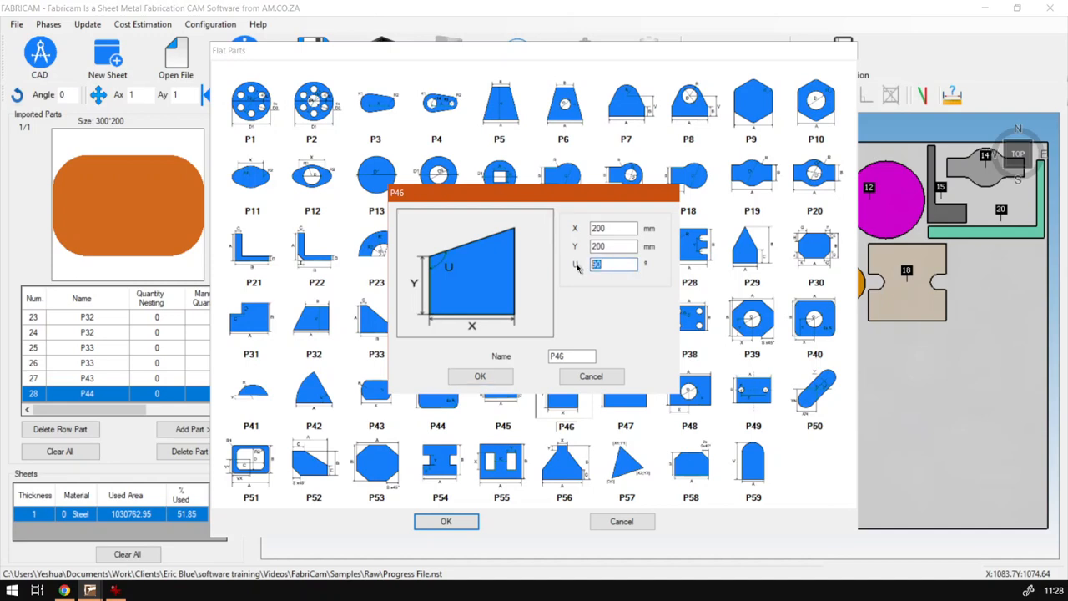
pyautogui.write('45')
pyautogui.click(482, 377)
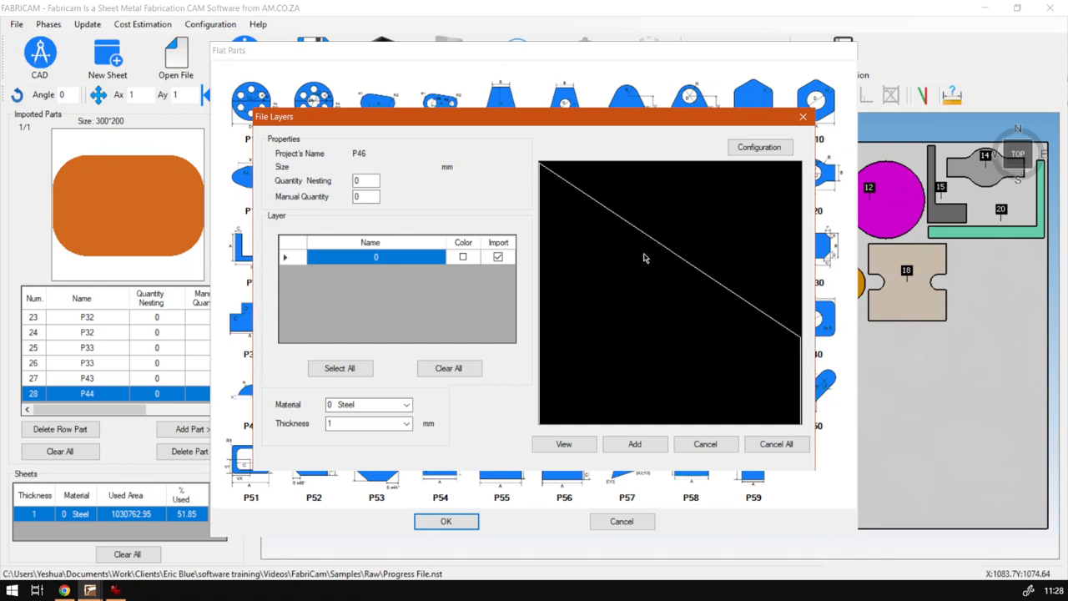
pyautogui.click(705, 444)
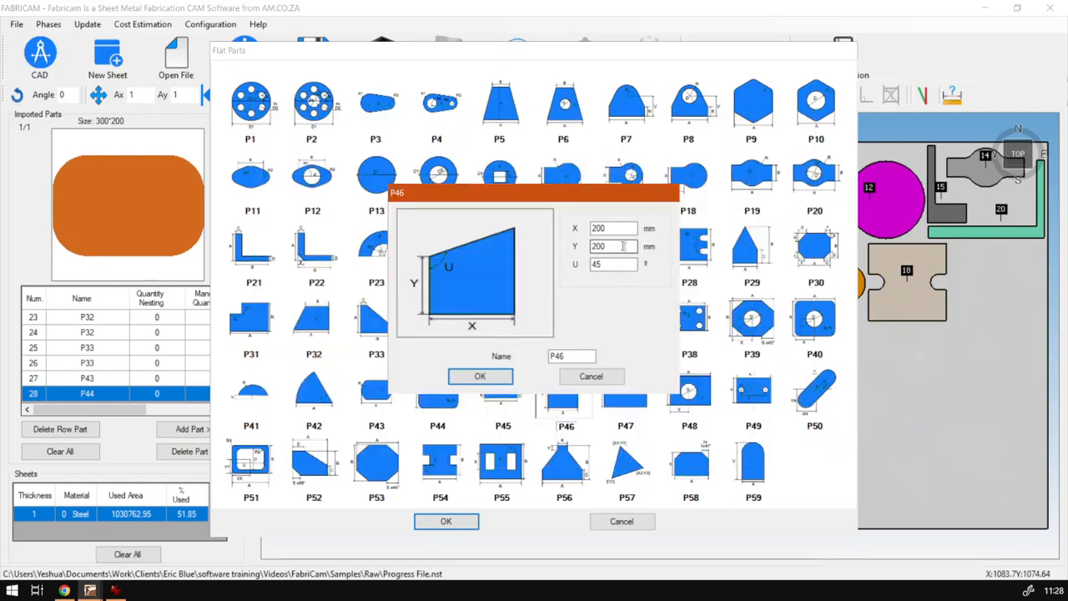
# Step: Try an X length of 300 mm for P46 and preview the outline without adding the part
pyautogui.moveTo(624, 228); pyautogui.dragTo(569, 231)
pyautogui.write('300')
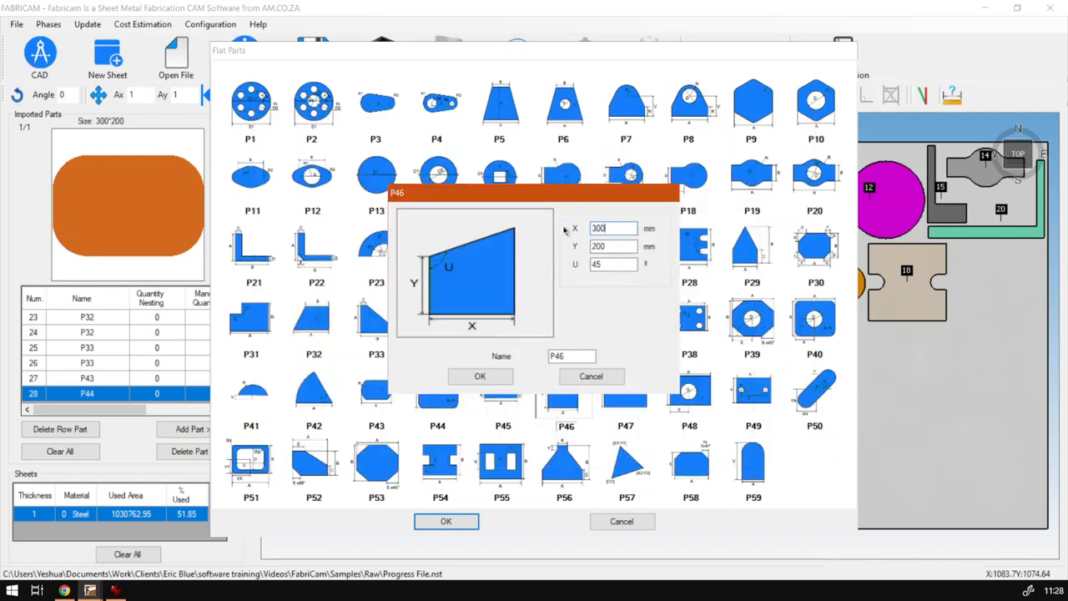
pyautogui.click(482, 377)
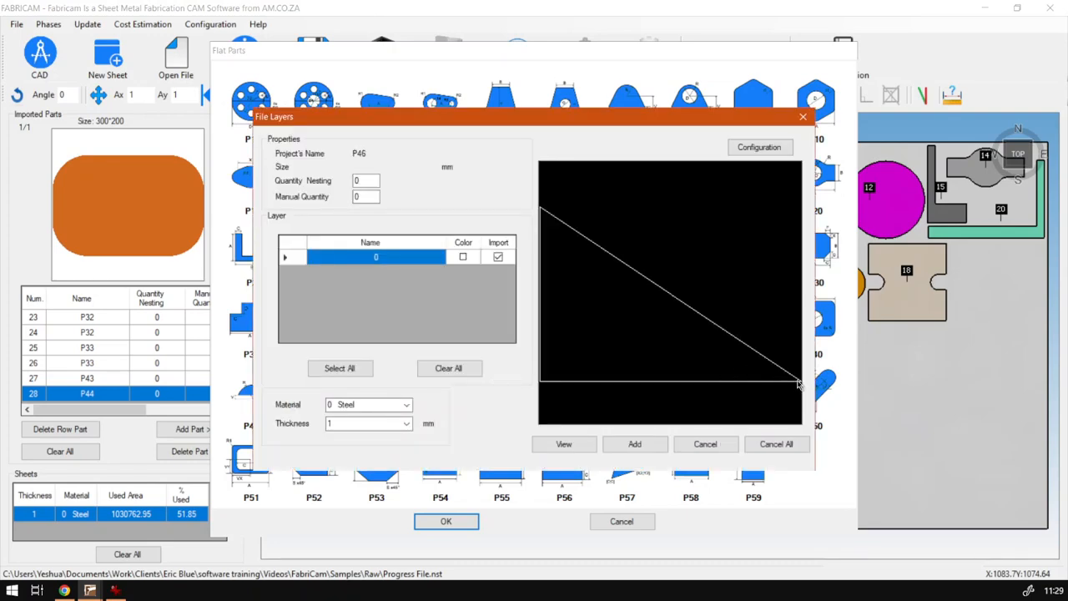
pyautogui.click(728, 442)
# Step: Set P46's X length to 350 mm and preview the outline without adding the part
pyautogui.doubleClick(613, 228)
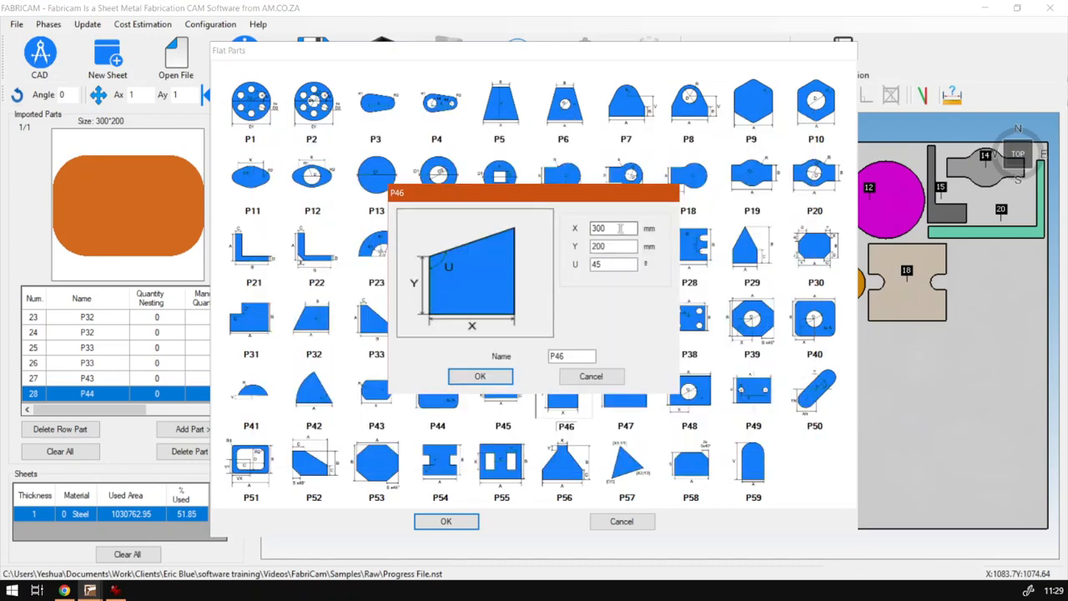
pyautogui.write('3')
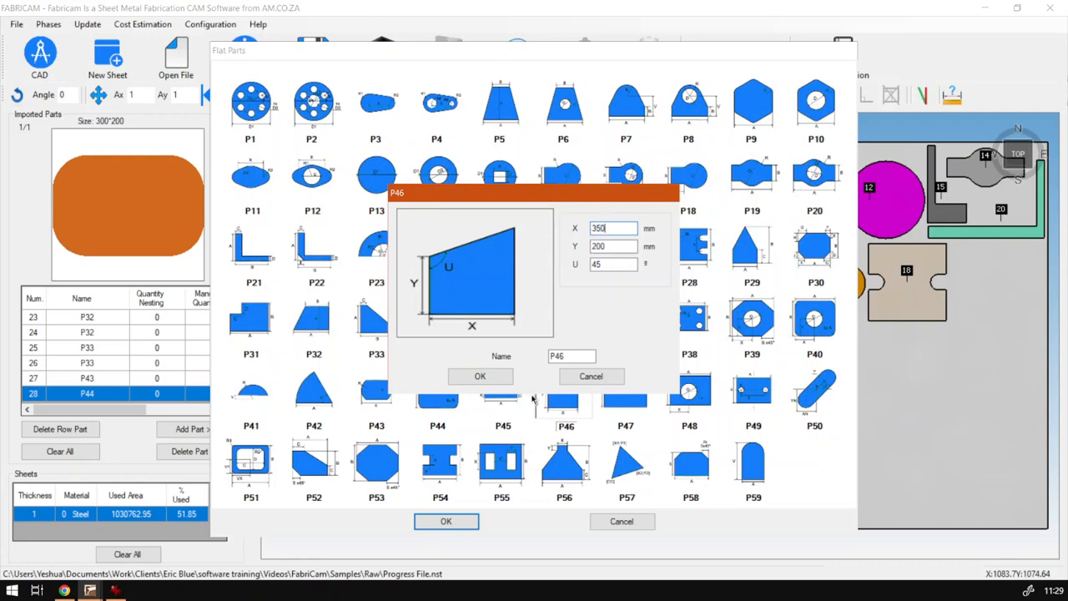
pyautogui.write('50')
pyautogui.click(489, 378)
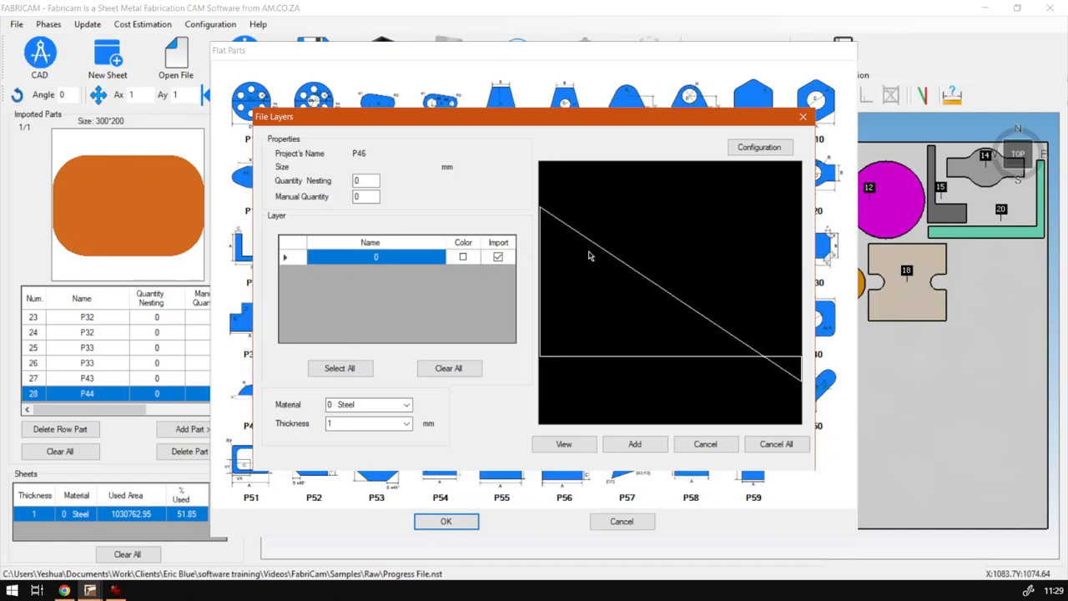
pyautogui.click(705, 445)
# Step: Set P46's angle U to 125 degrees, examine the previewed outline, and return to the part's dimensions
pyautogui.press('Tab')
pyautogui.press('Tab')
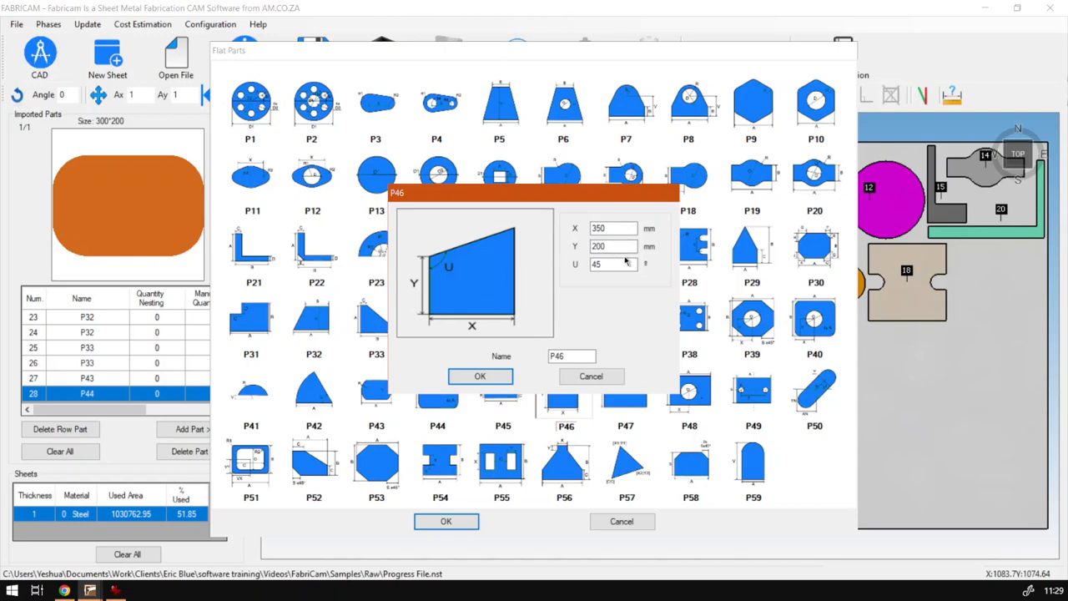
pyautogui.write('125')
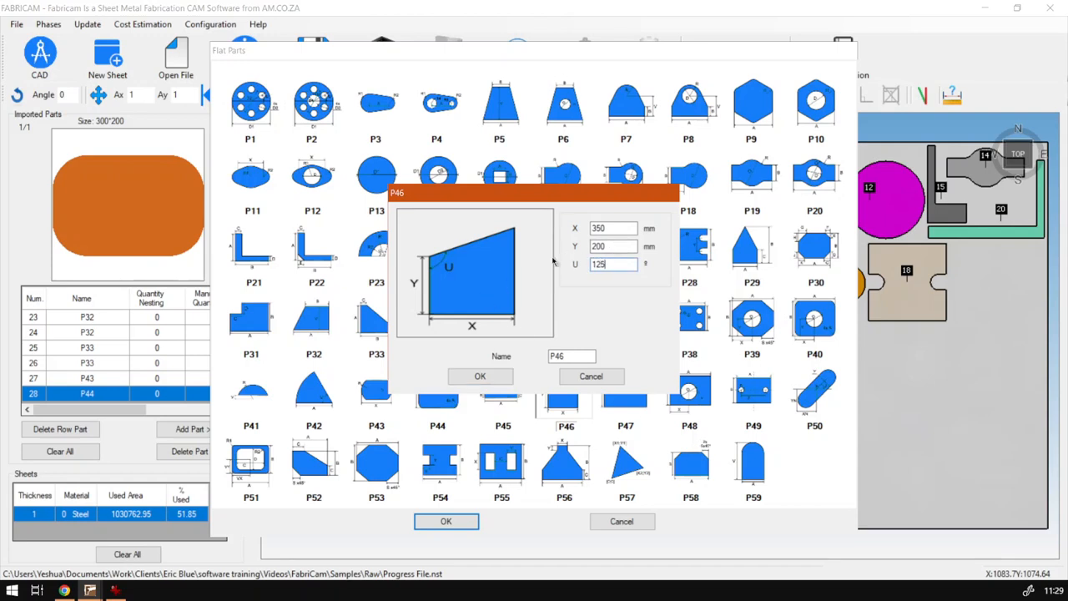
pyautogui.click(483, 376)
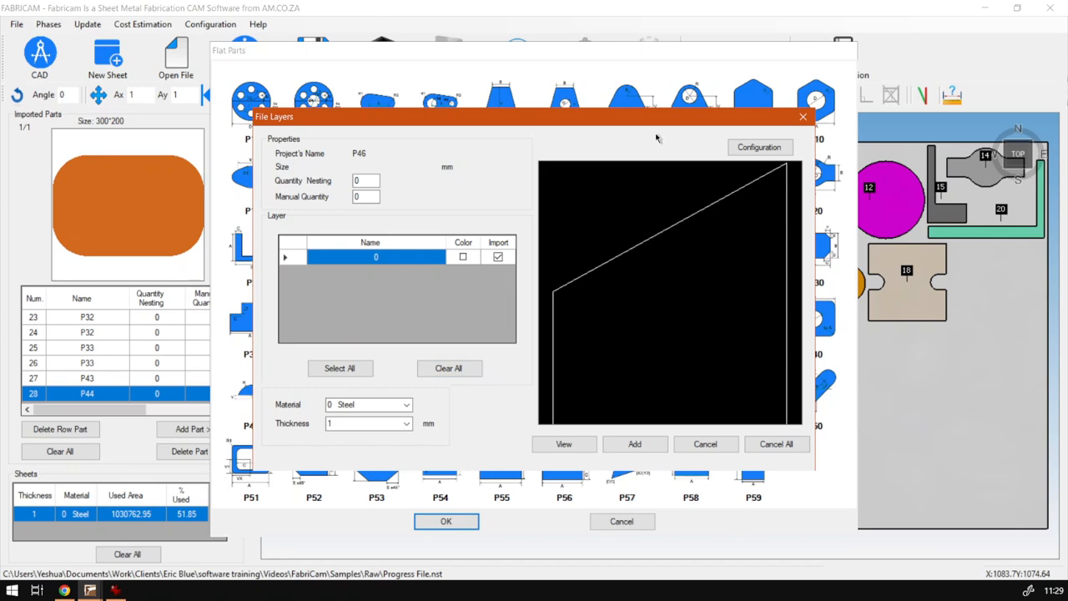
pyautogui.moveTo(648, 125); pyautogui.dragTo(699, 127)
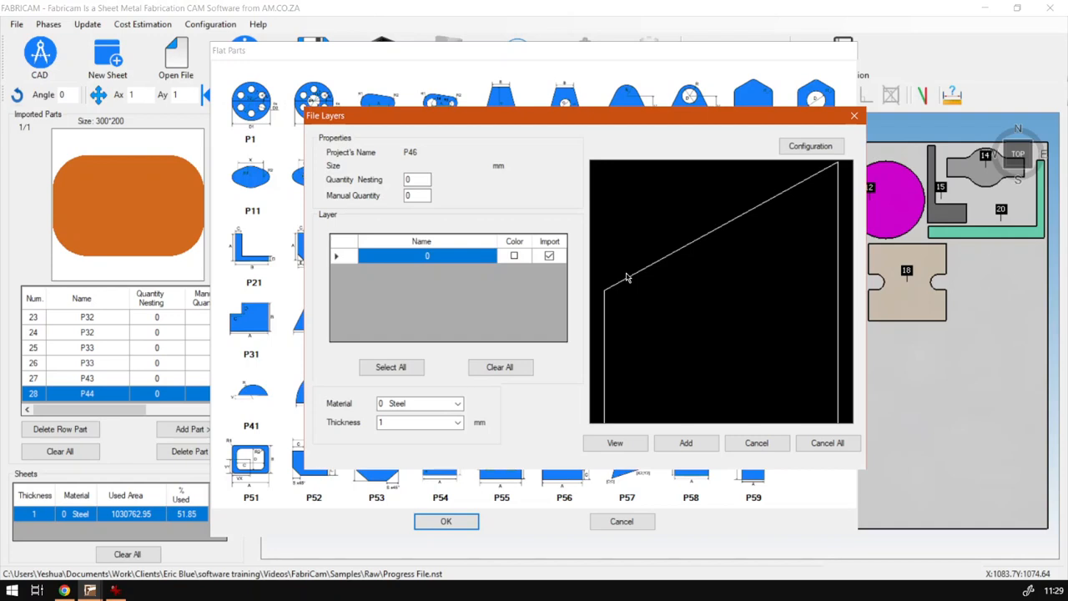
pyautogui.click(760, 443)
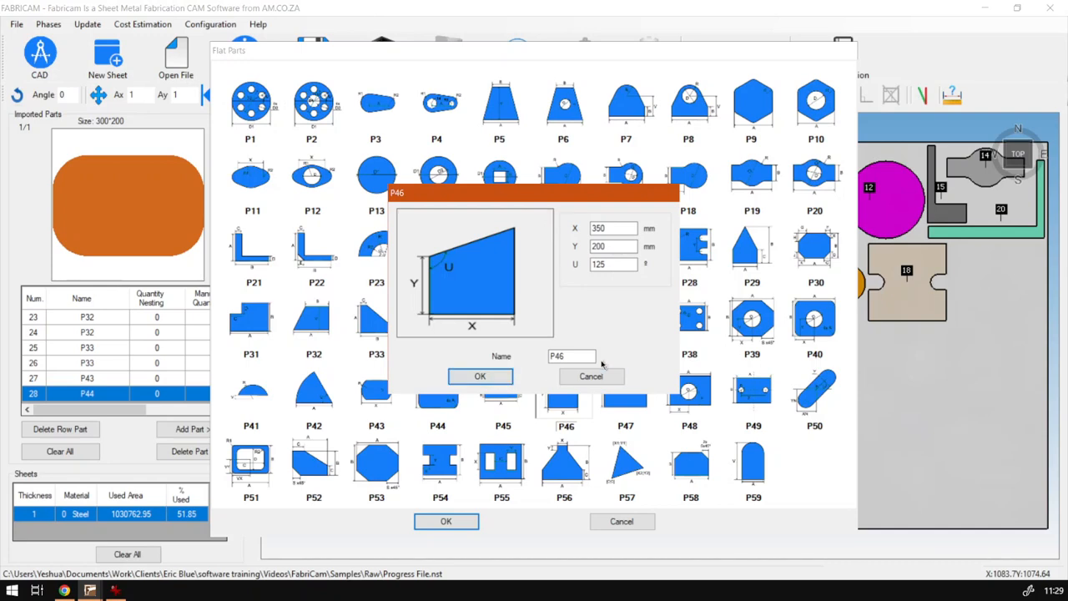
# Step: Accept the P46 dimensions and add the part to the imported parts with a manual quantity of 1
pyautogui.click(491, 378)
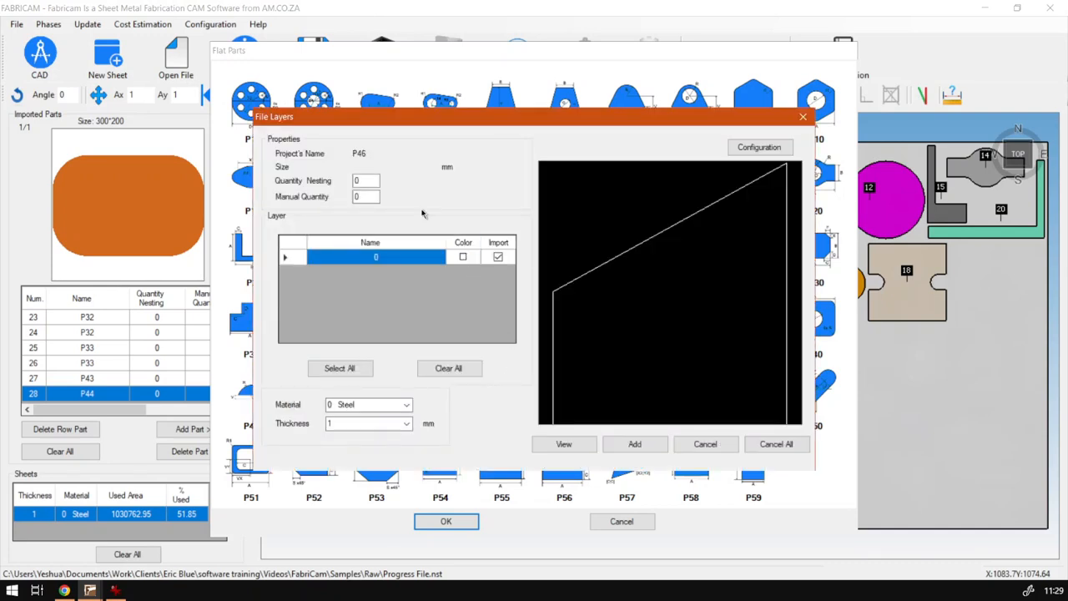
pyautogui.doubleClick(359, 197)
pyautogui.write('1')
pyautogui.click(635, 444)
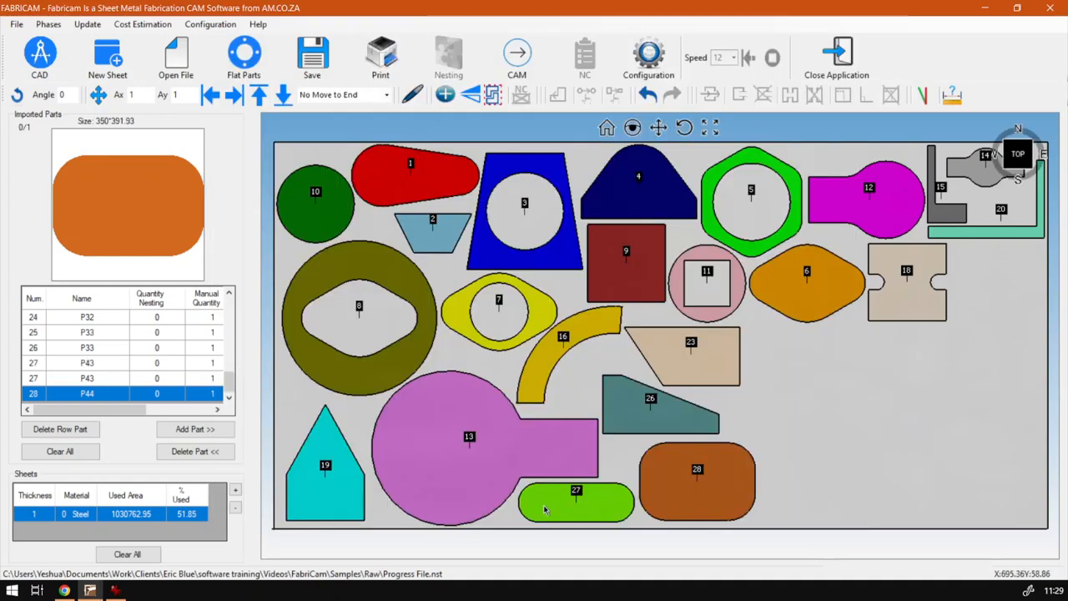
# Step: Place the imported P46 part on the steel sheet in the empty lower-right corner
pyautogui.click(190, 430)
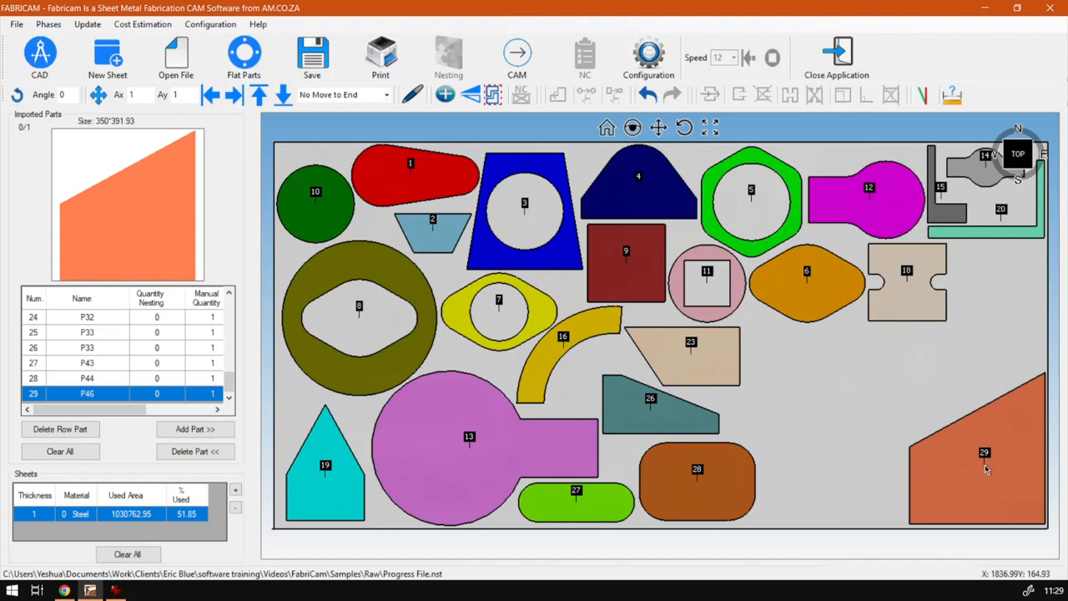
pyautogui.click(985, 470)
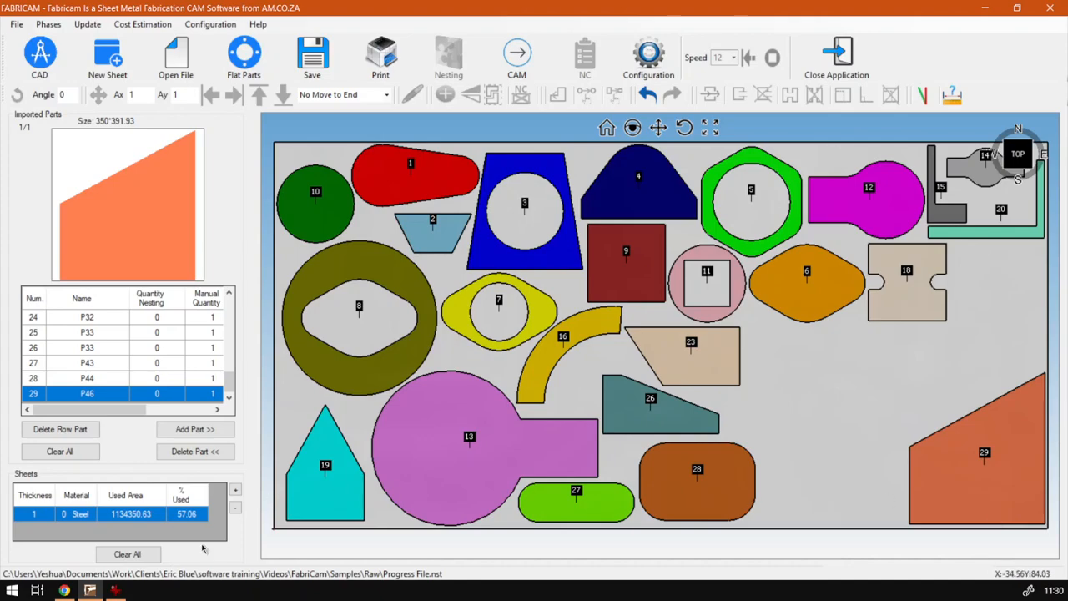
# Step: Switch to Chrome to view the Software Training Videos home page
pyautogui.click(64, 589)
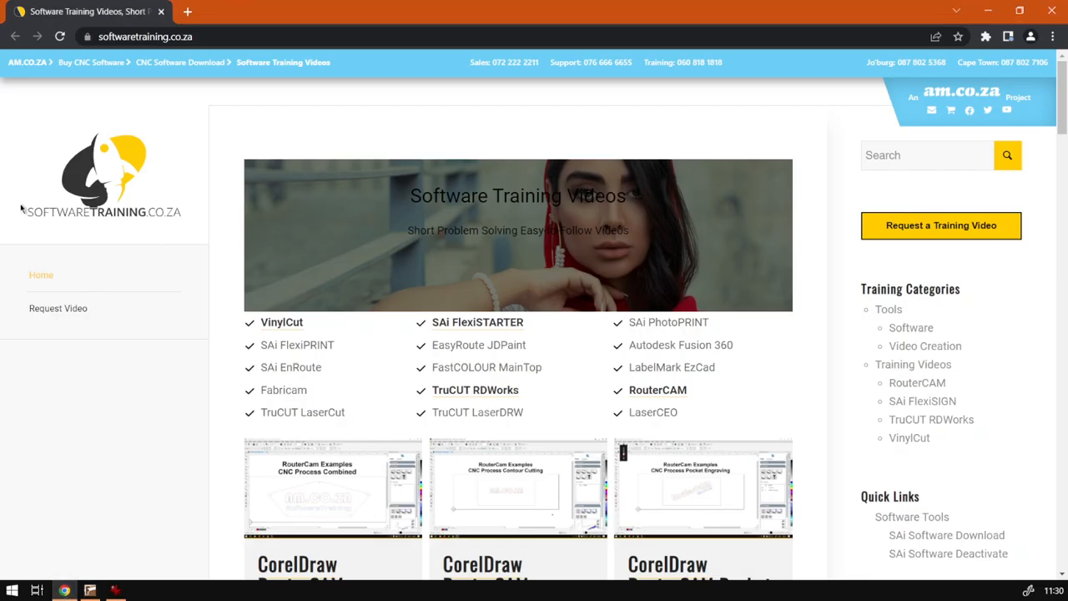